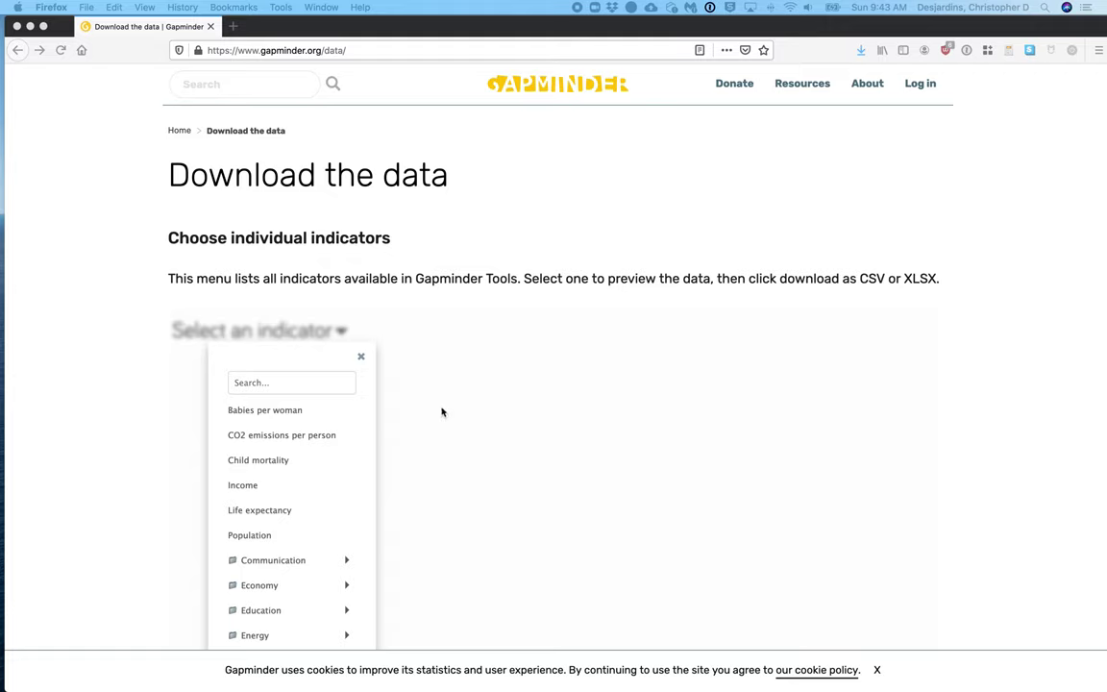
Focus the 'Select an indicator' search box and scroll through the available indicators.
left_click(346, 416)
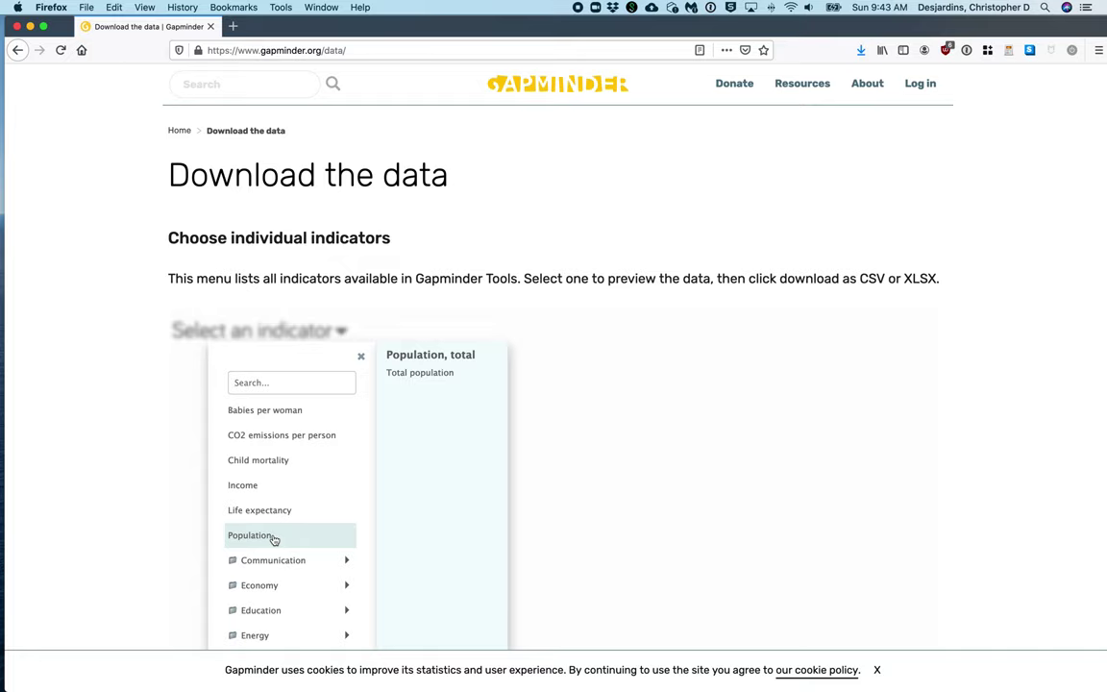
scroll(273, 539, "down", 5)
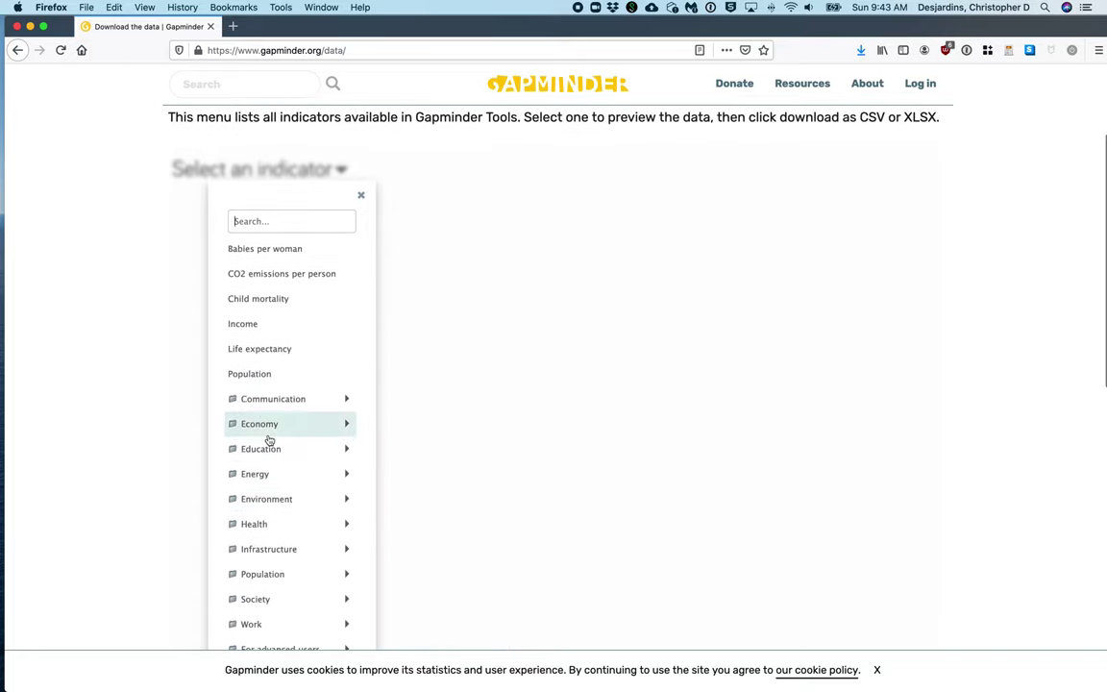
Choose Health > HIV > Annual HIV deaths (number, all ages) from the indicator list.
mouse_move(270, 438)
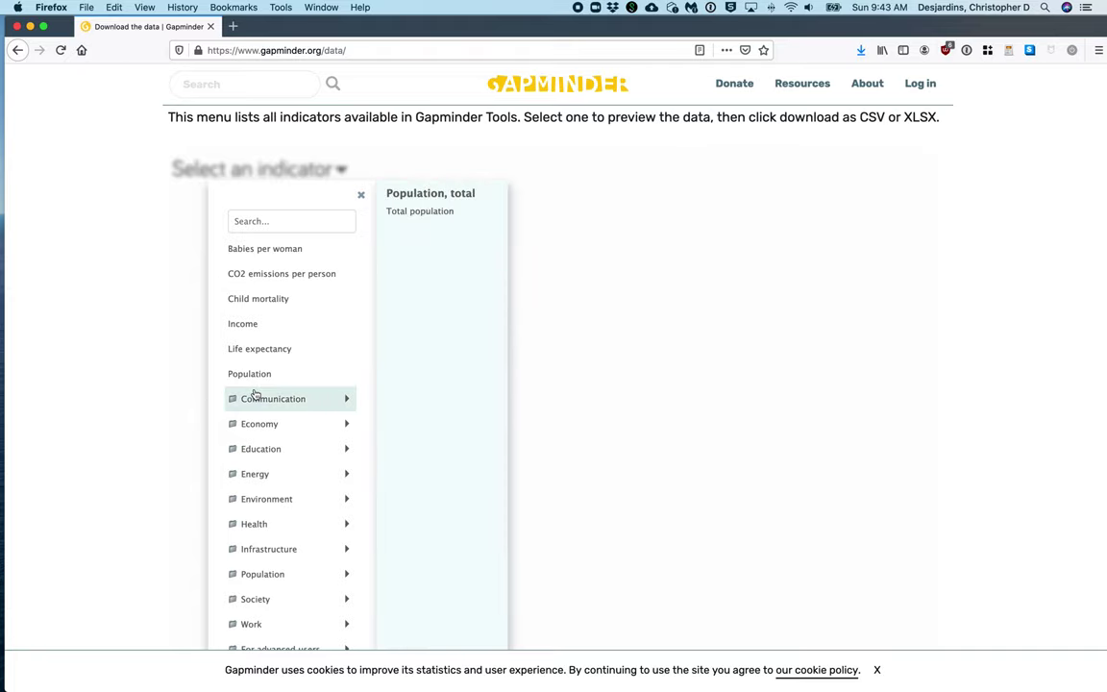
scroll(246, 398, "down", 5)
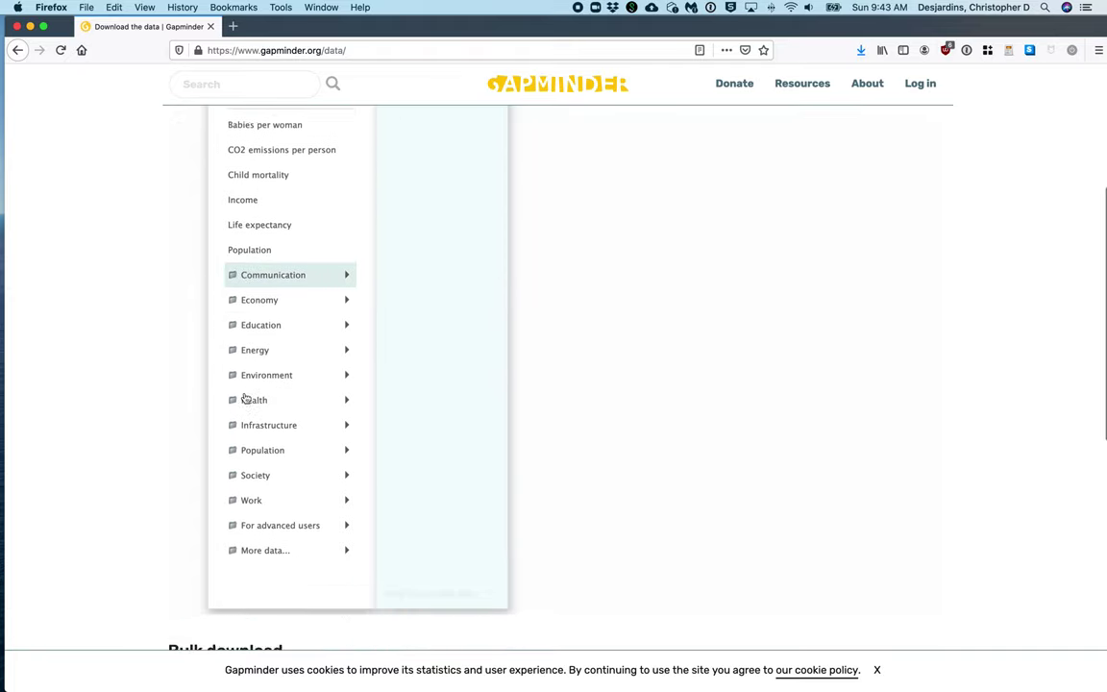
mouse_move(255, 377)
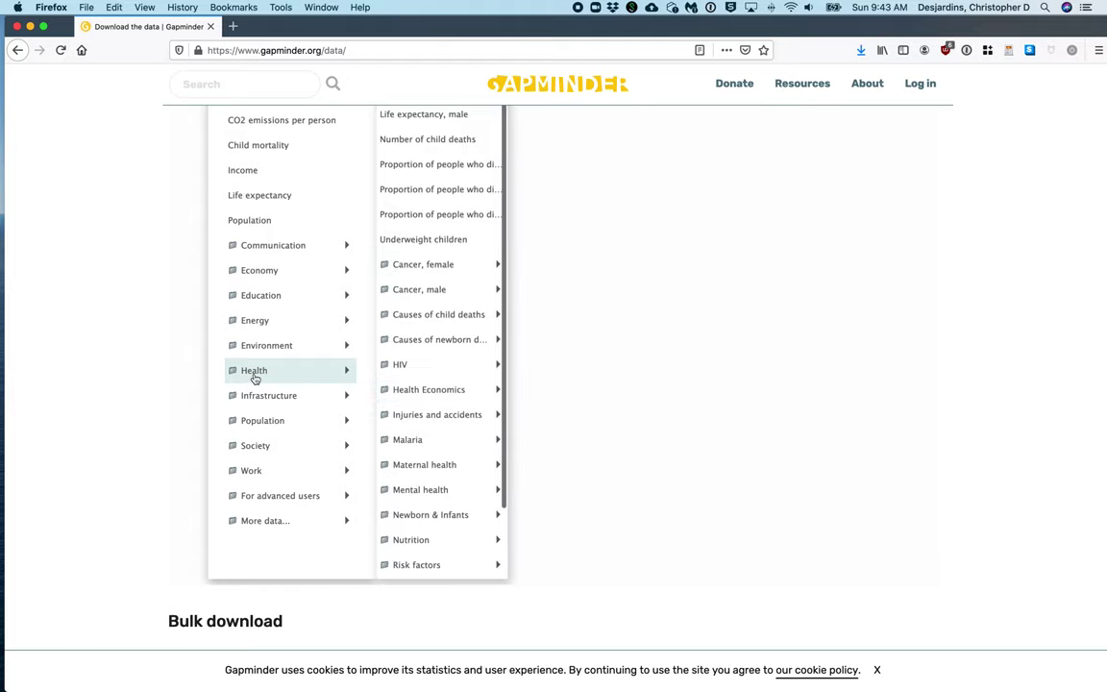
left_click(394, 367)
scroll(623, 321, "up", 4)
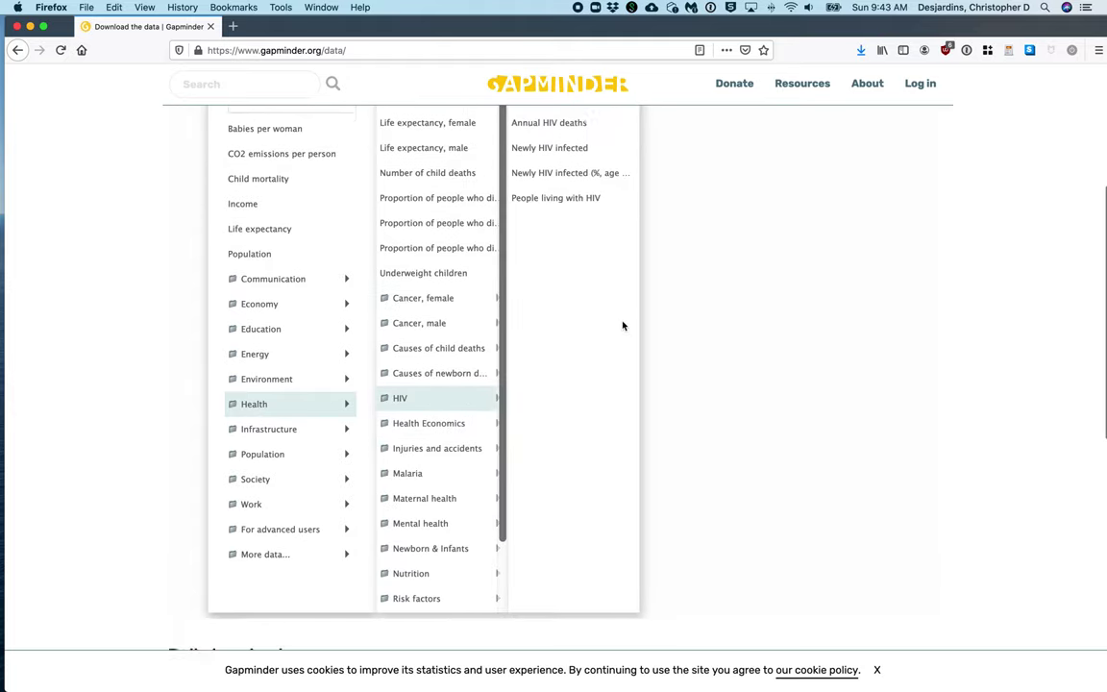
mouse_move(546, 228)
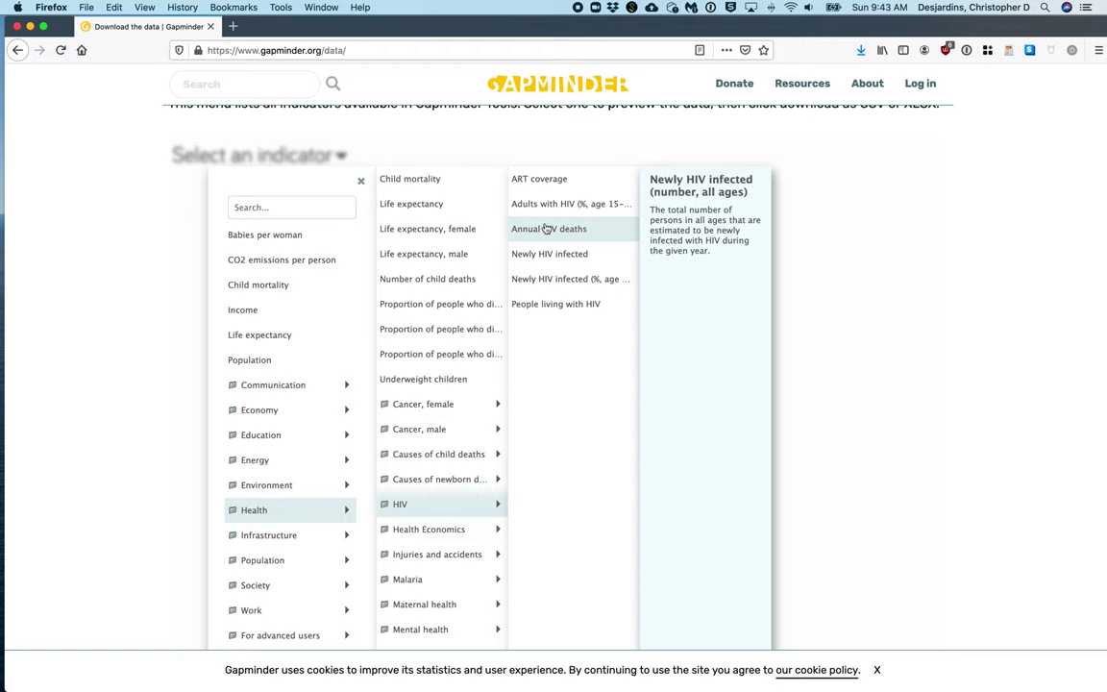
left_click(546, 228)
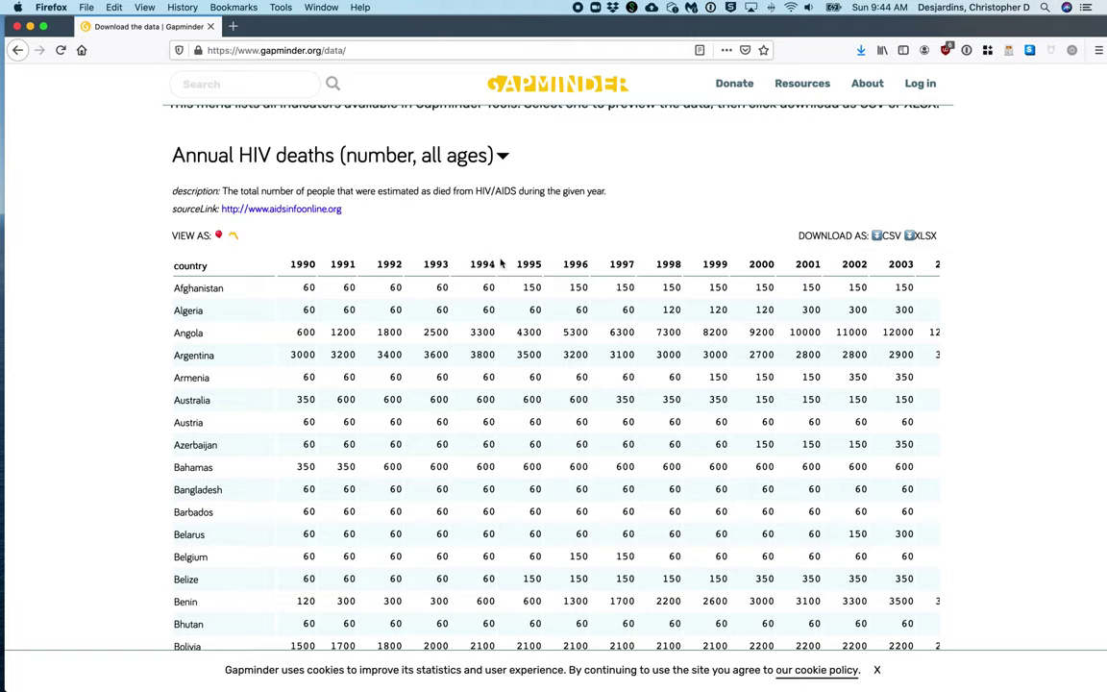
Download the Annual HIV deaths data as CSV, choosing Save File in Firefox.
left_click(885, 236)
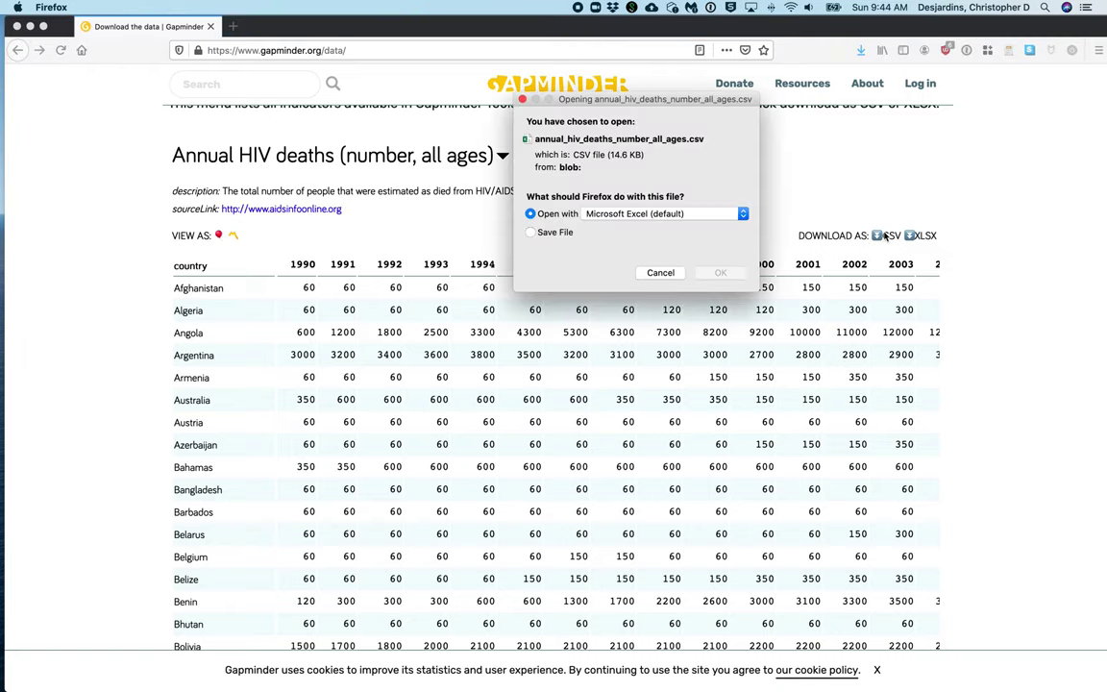
left_click(541, 234)
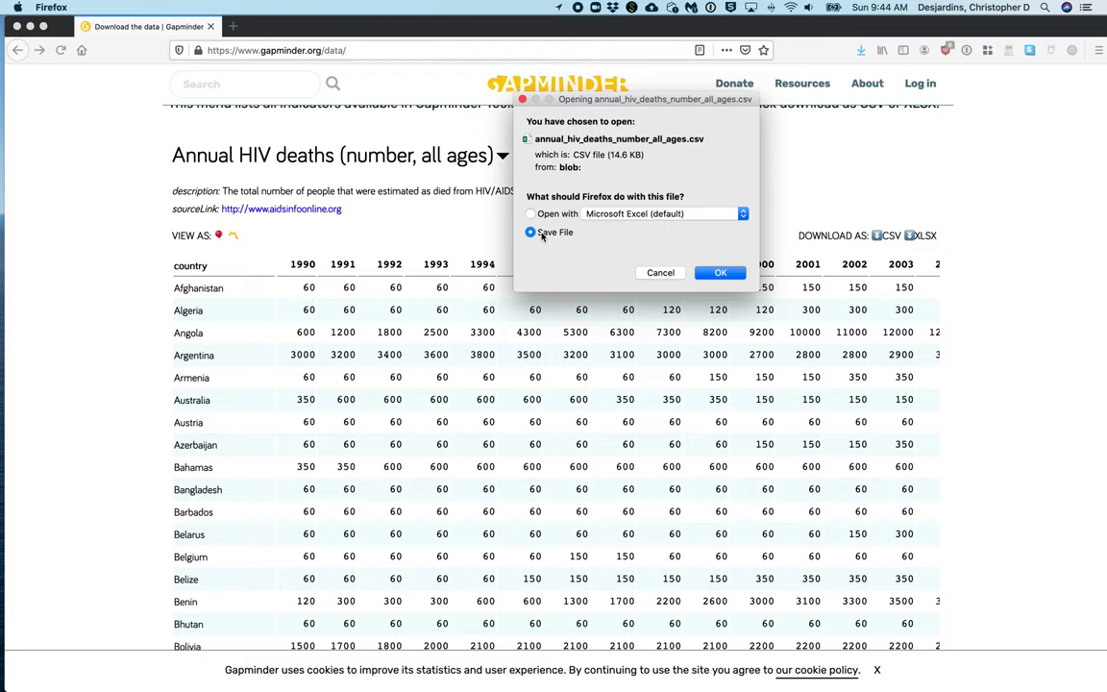
Dismiss the Firefox download dialog for the HIV deaths CSV.
left_click(651, 274)
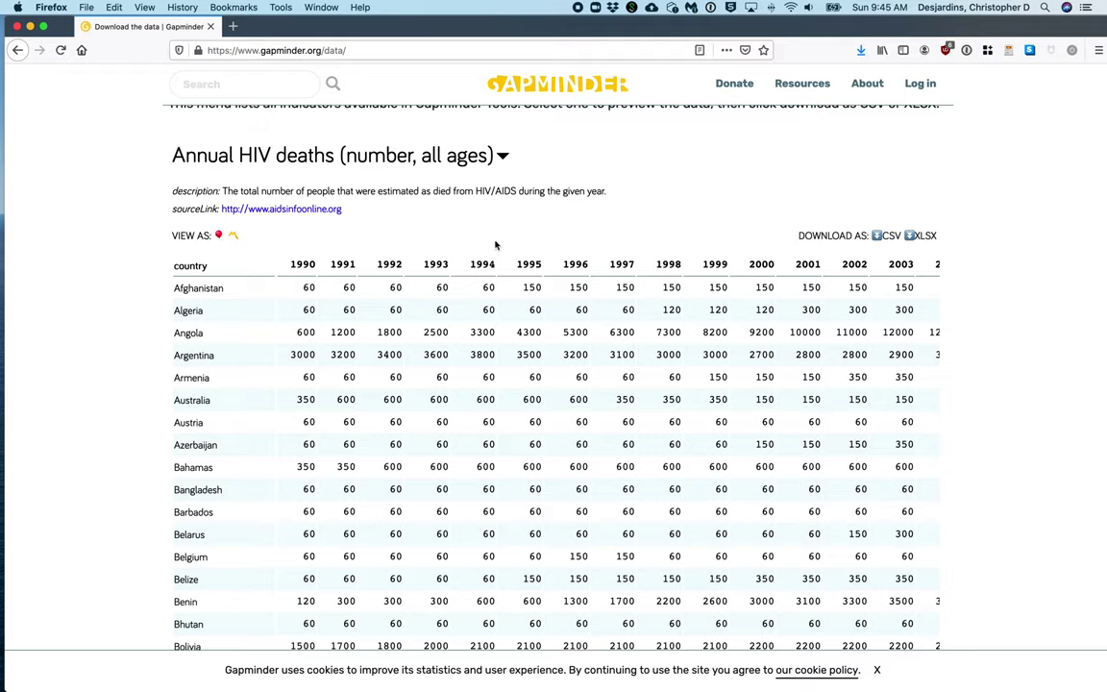
Select the Income indicator, save it as a CSV file, and dismiss the download prompt.
left_click(371, 166)
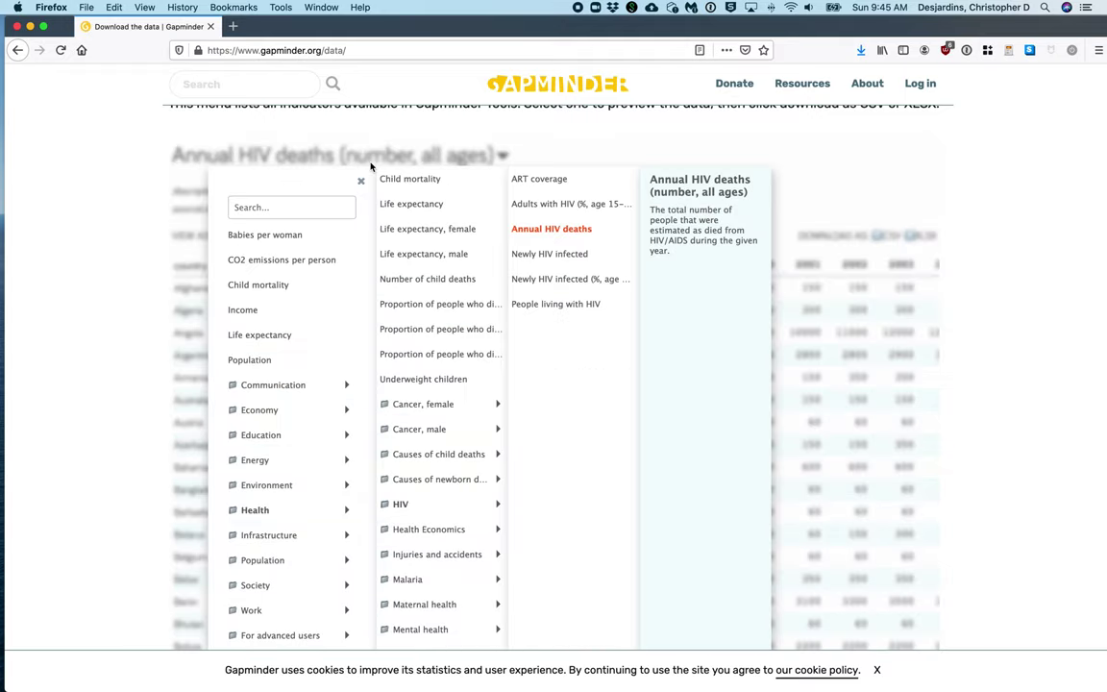
left_click(244, 310)
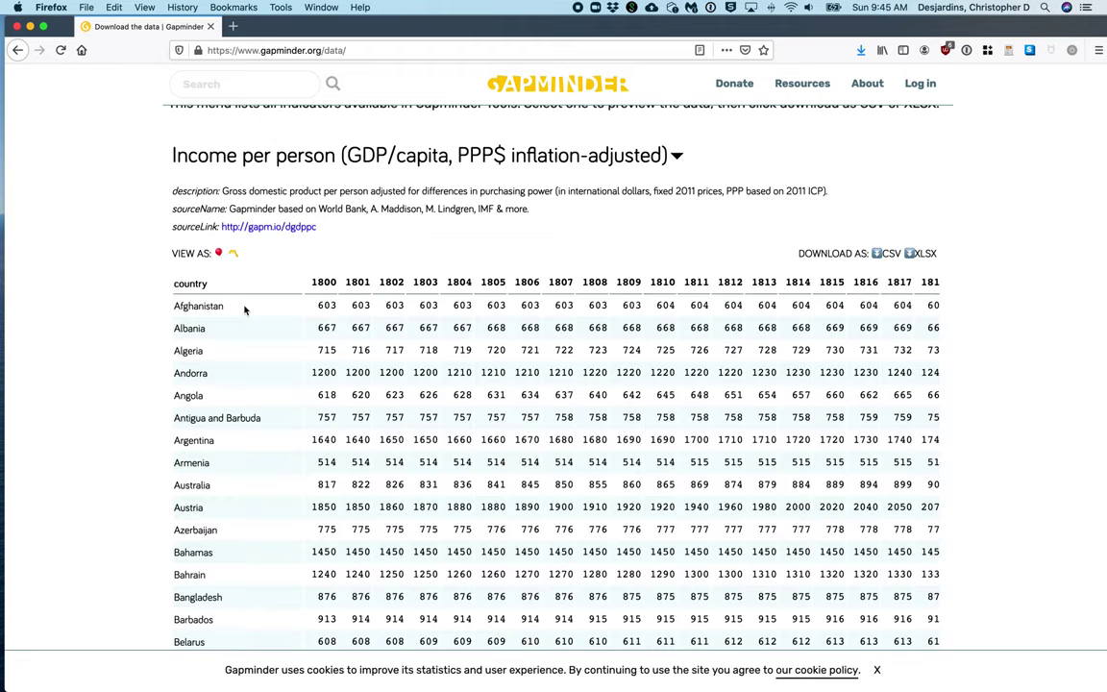
left_click(885, 253)
left_click(535, 231)
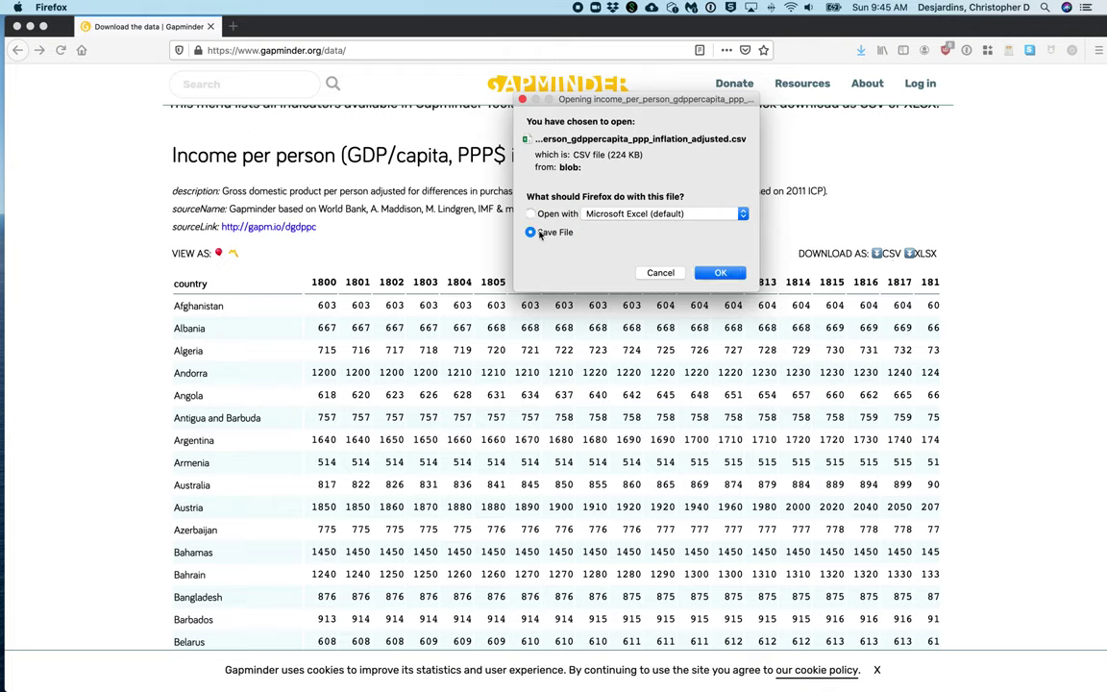
left_click(660, 273)
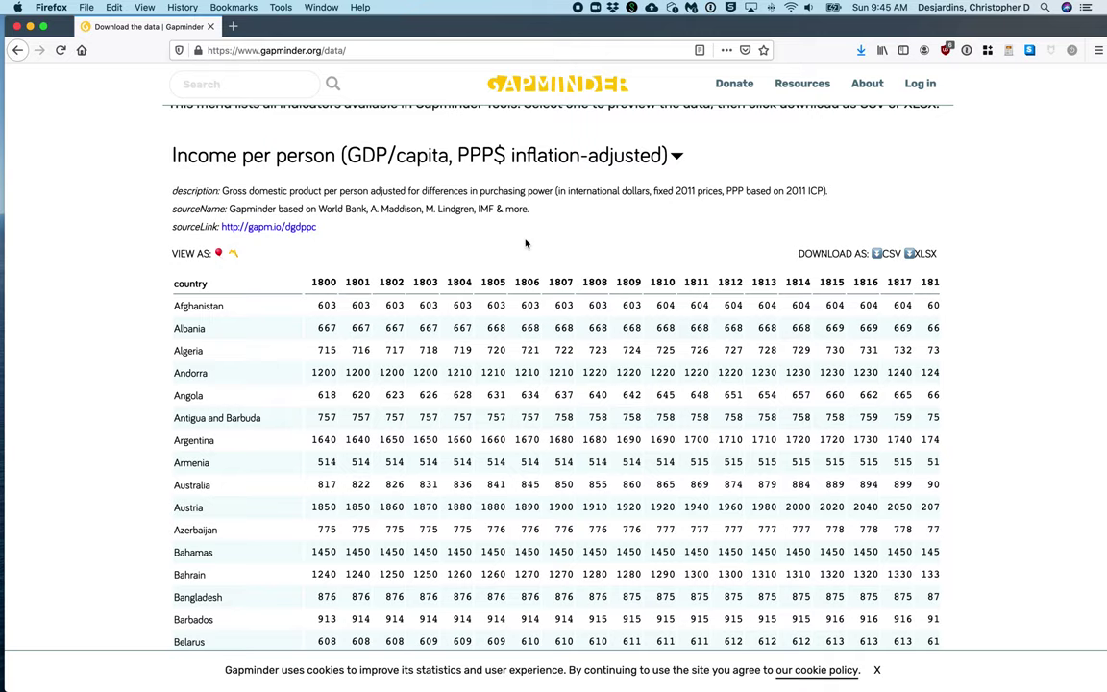
Switch to Tableau and start a Text file connection from the Data Source page.
key("super+Tab")
key("super+Tab")
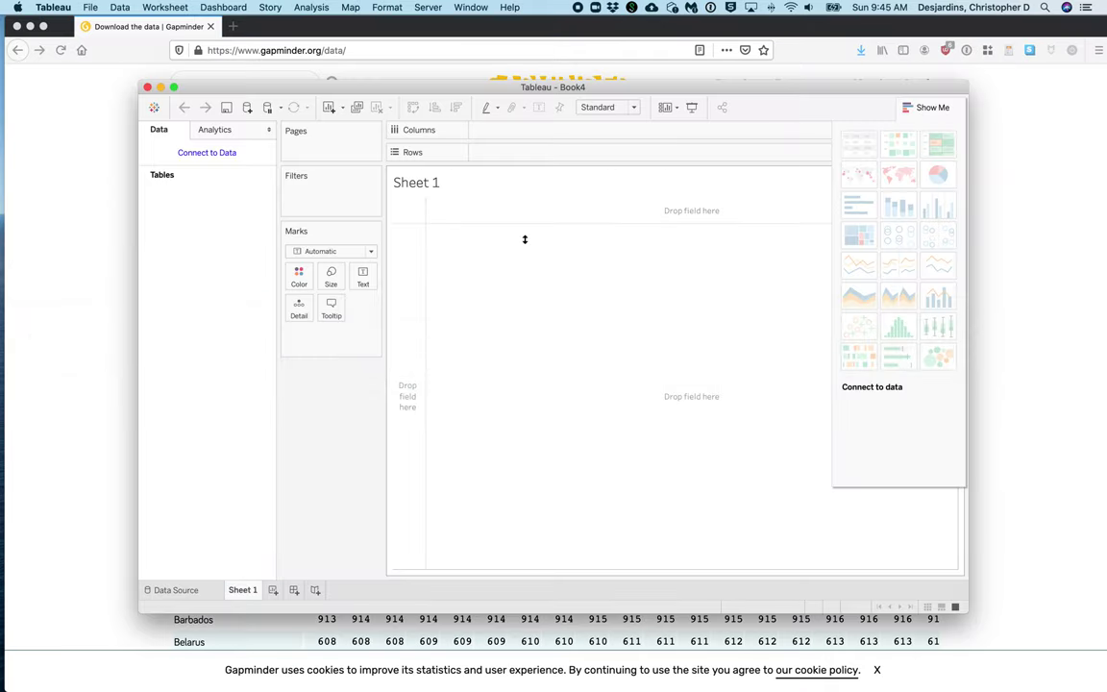
left_click(190, 590)
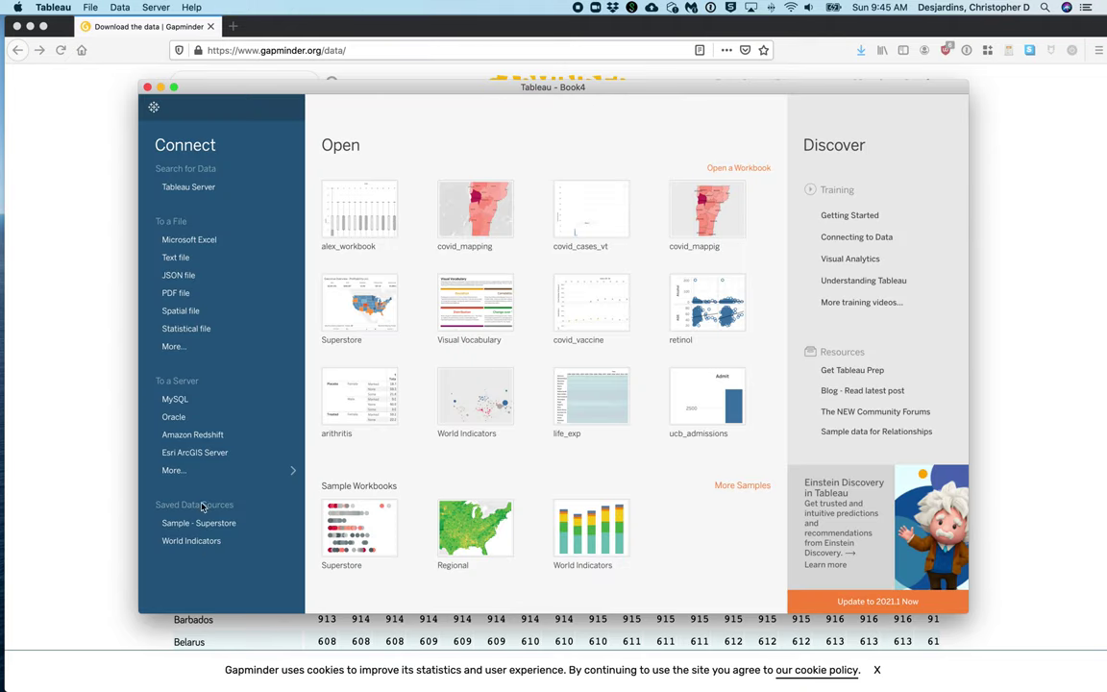
left_click(192, 259)
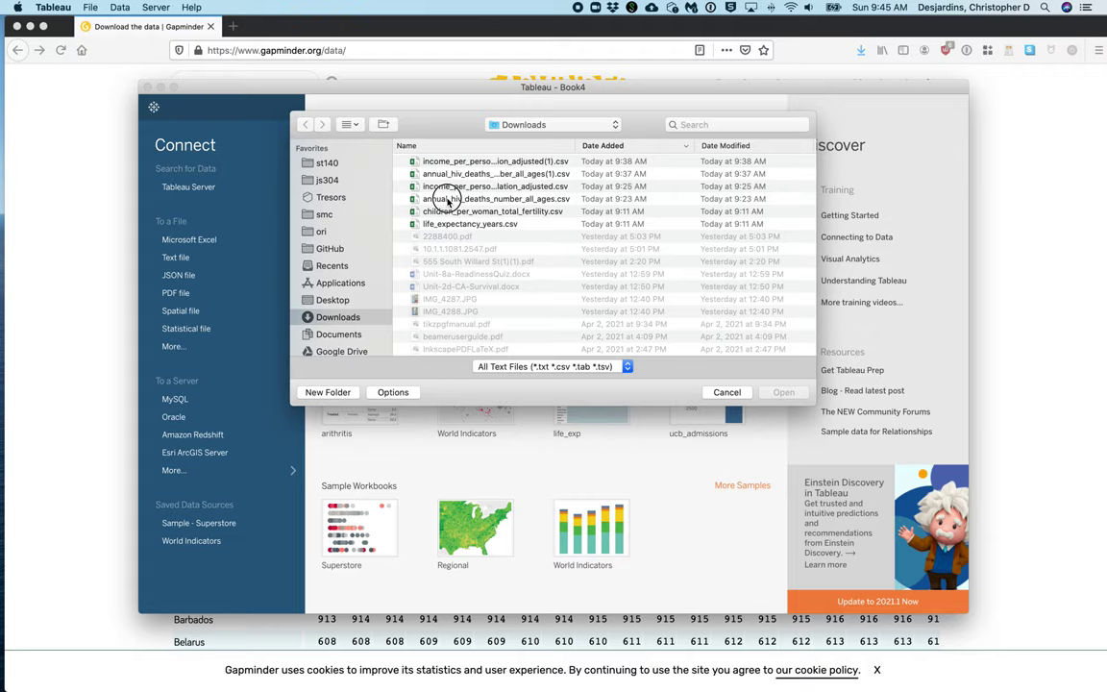
Open annual_hiv_deaths_number_all_ages.csv and set 'Field names are in first row' on its table.
left_click(448, 199)
left_click(786, 393)
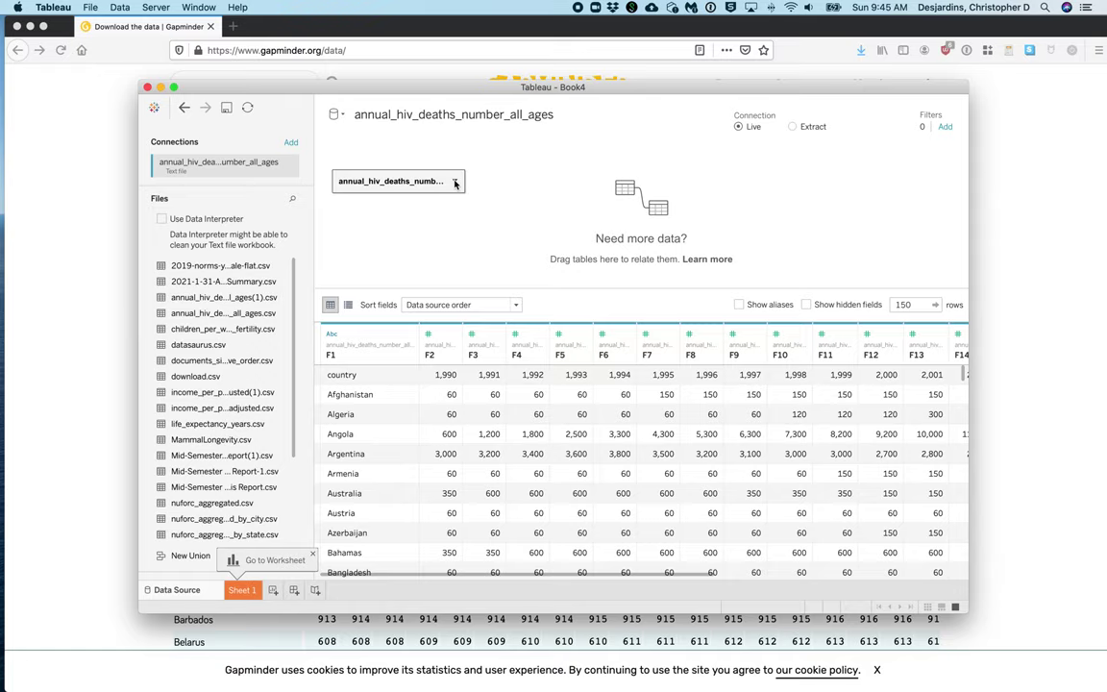
left_click(455, 182)
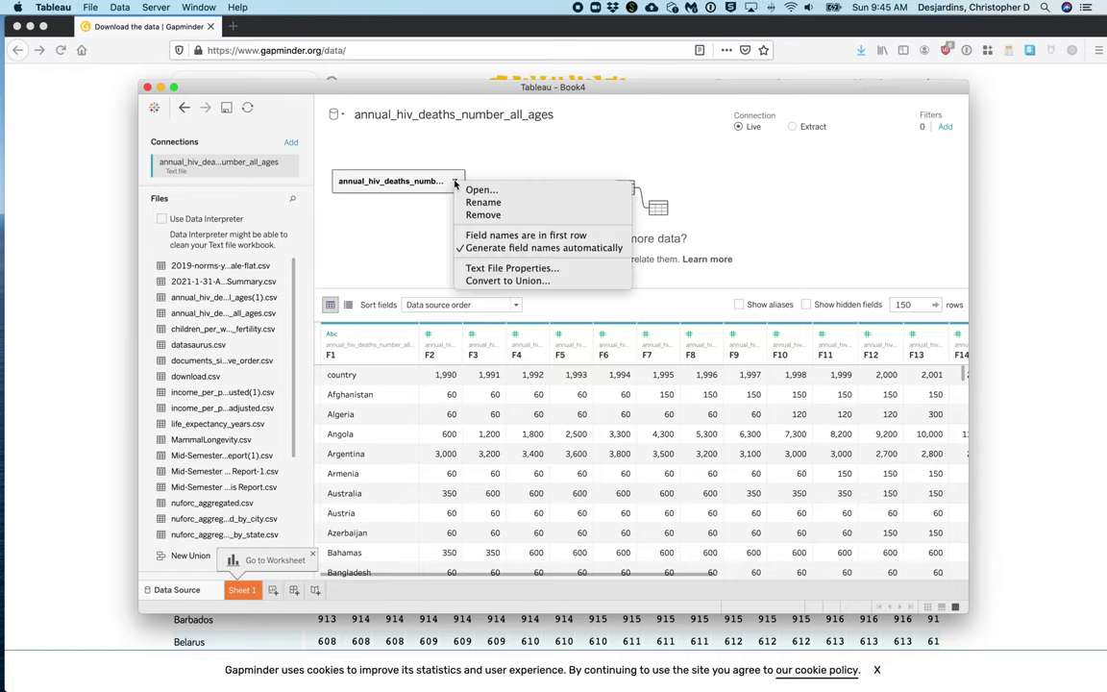
left_click(481, 236)
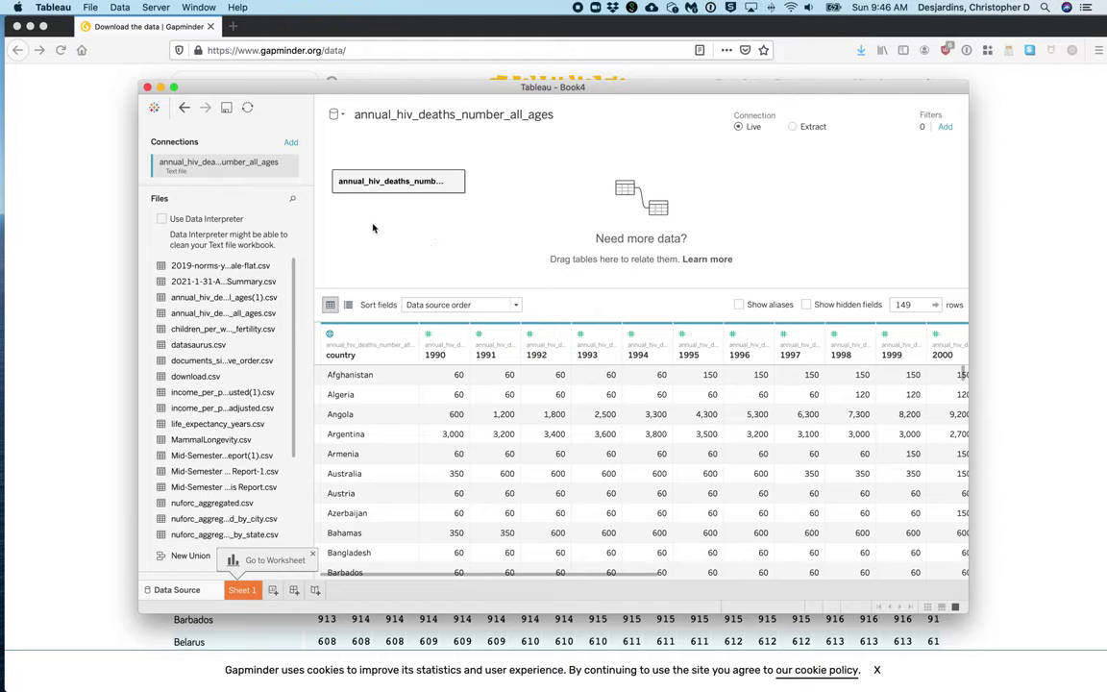
Add a Text file connection to the inflation-adjusted income_per_person CSV from Downloads.
left_click(288, 144)
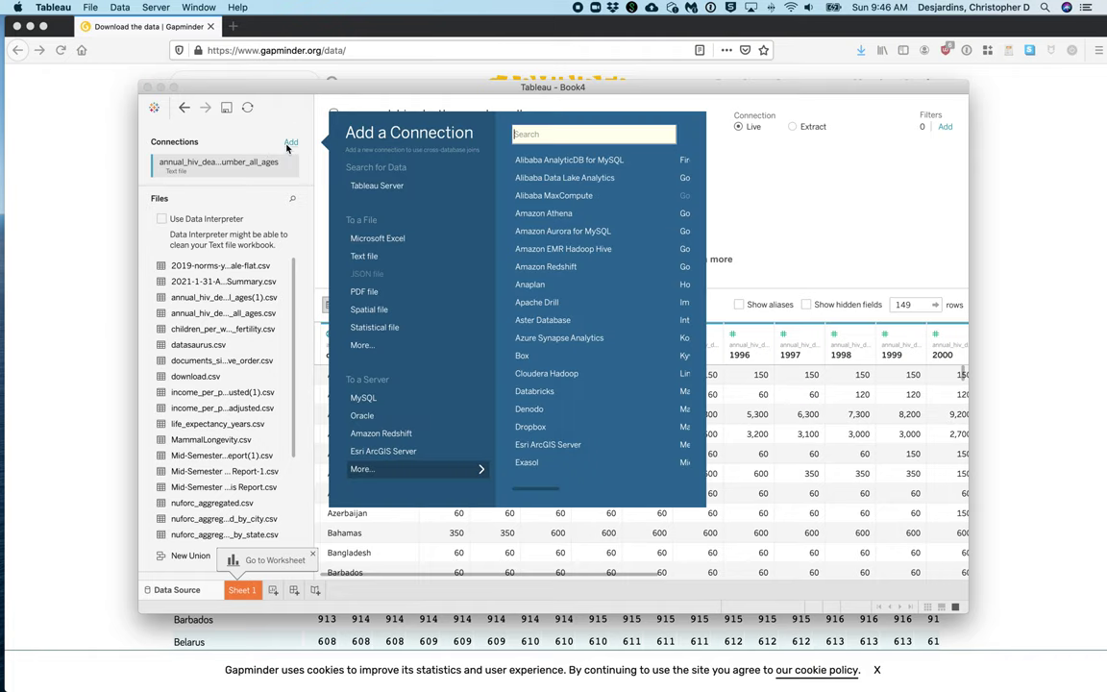
left_click(362, 260)
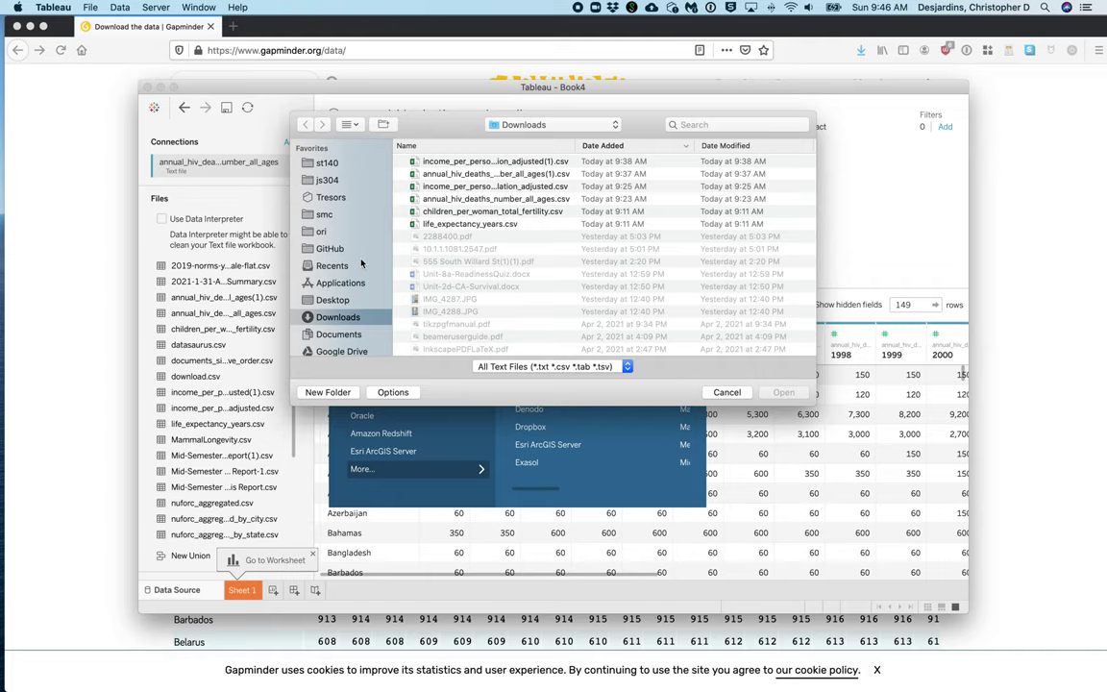
left_click(461, 187)
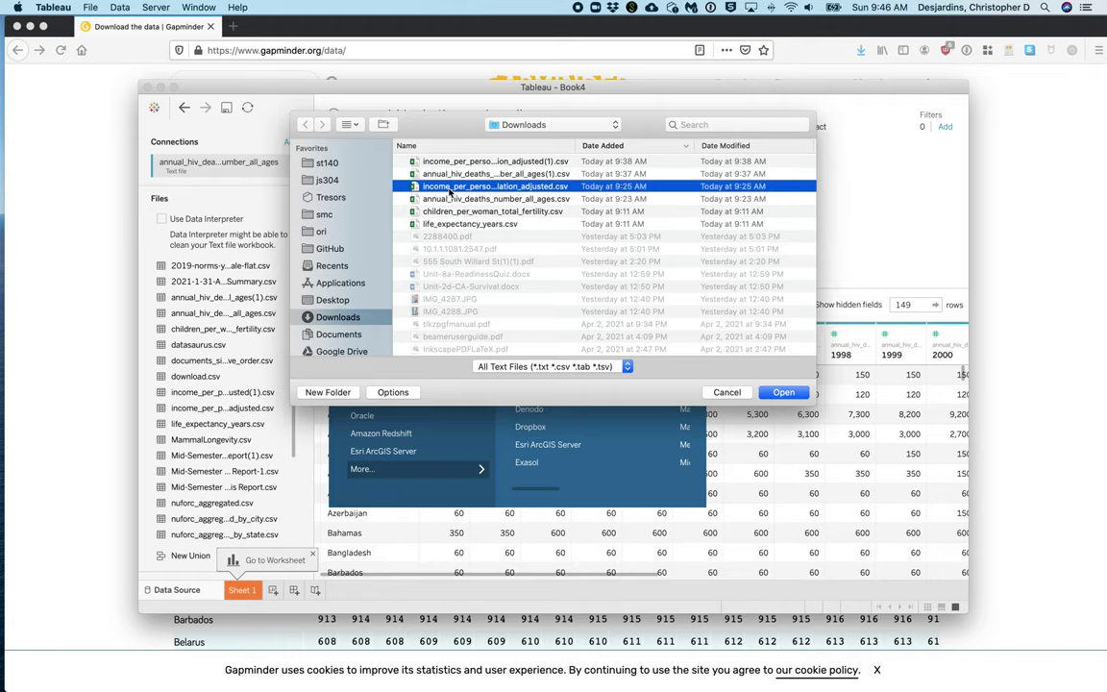
left_click(781, 394)
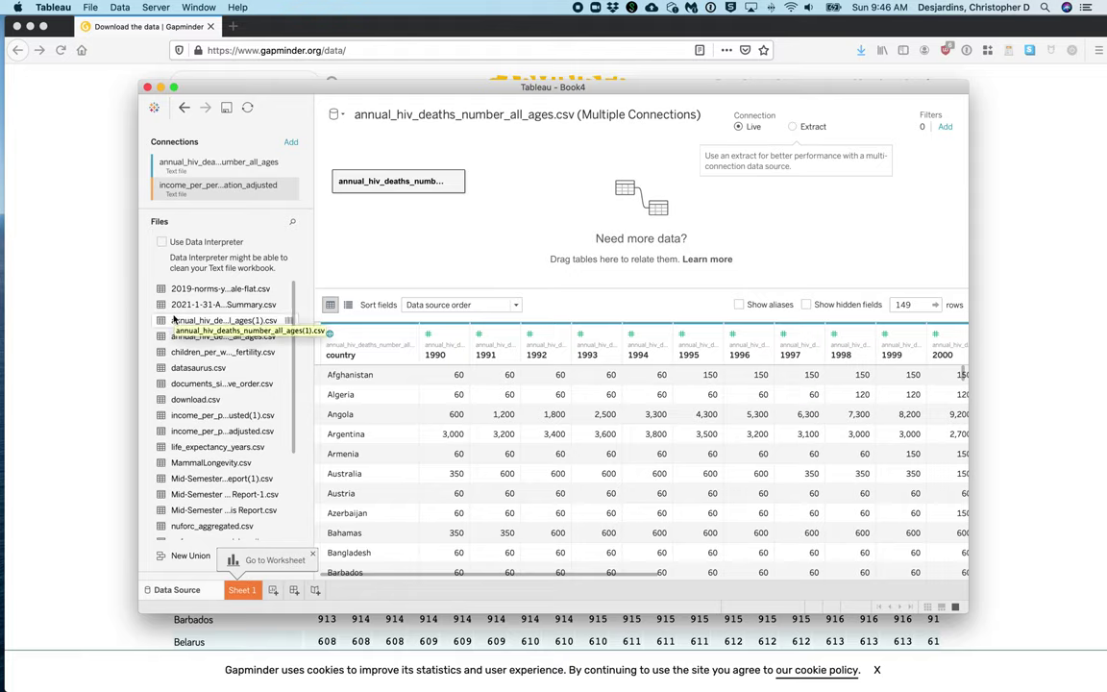
Drag the income_per_person table onto the canvas beside HIV deaths, leaving the relationship undefined.
scroll(174, 320, "down", 4)
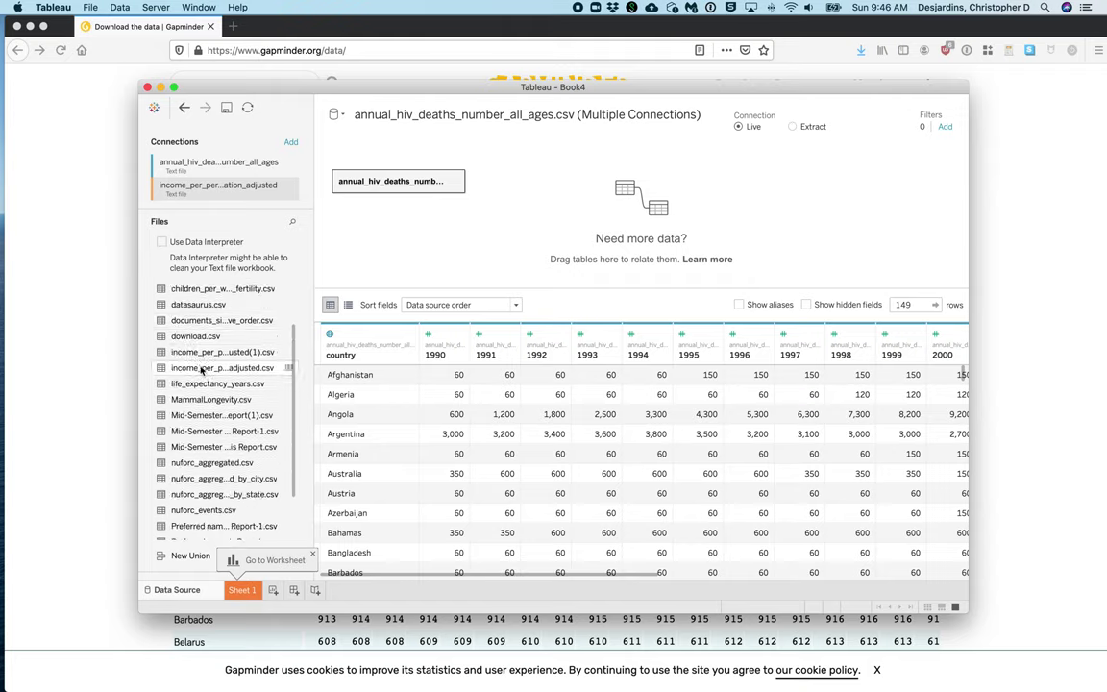
left_click_drag(202, 370, 535, 184)
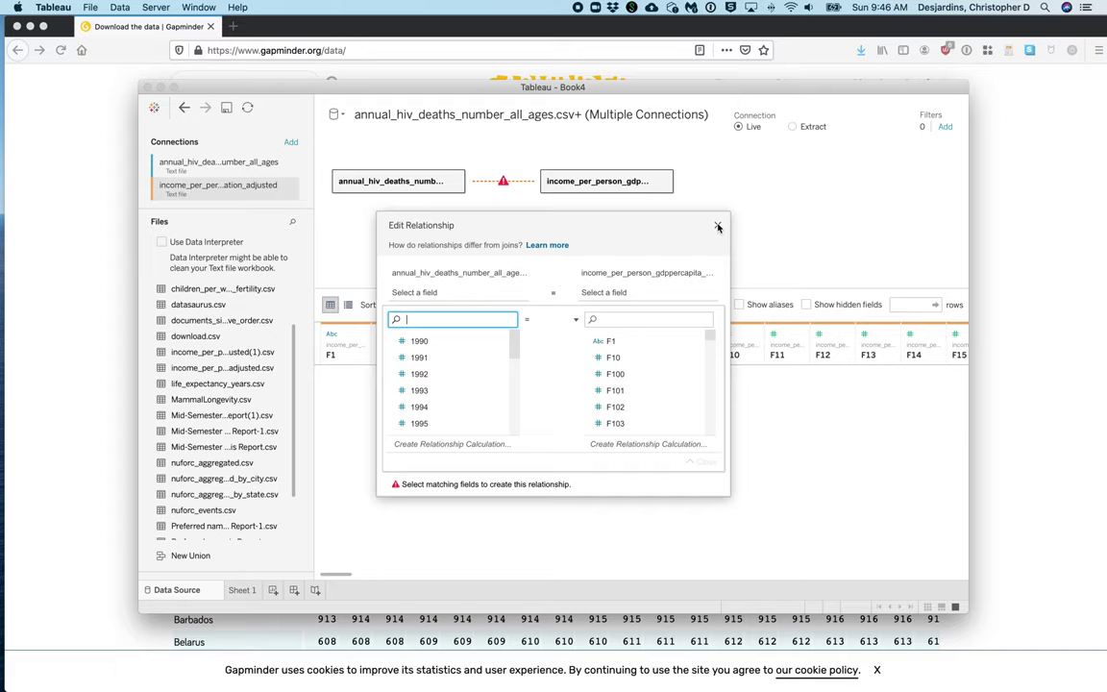
left_click(718, 227)
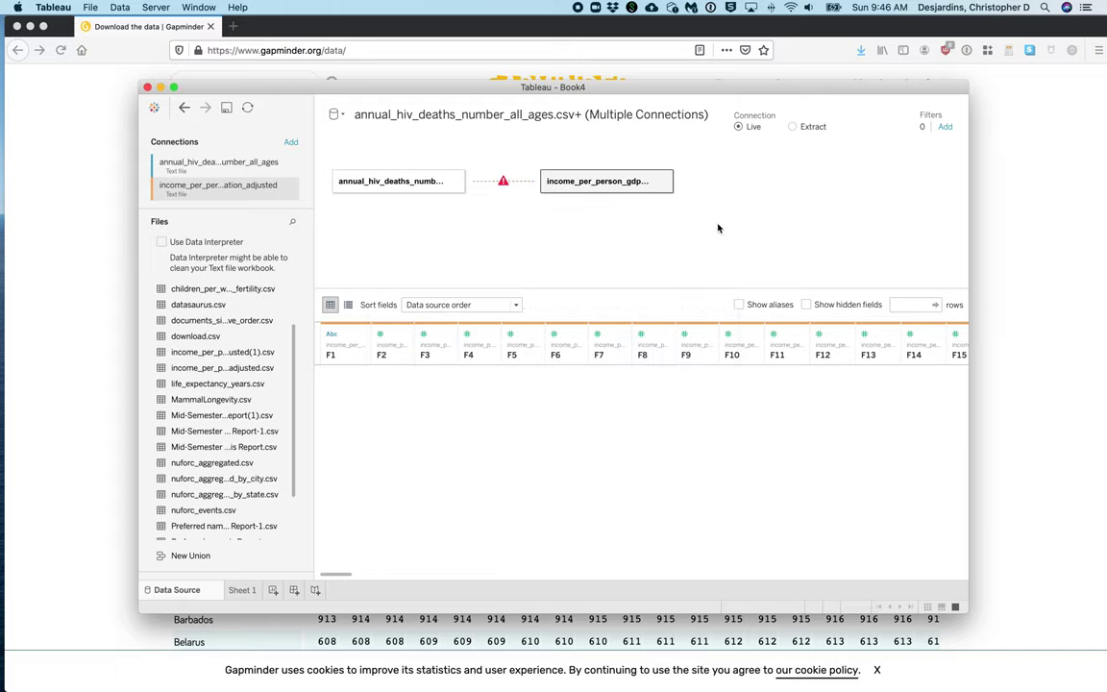
left_click(662, 183)
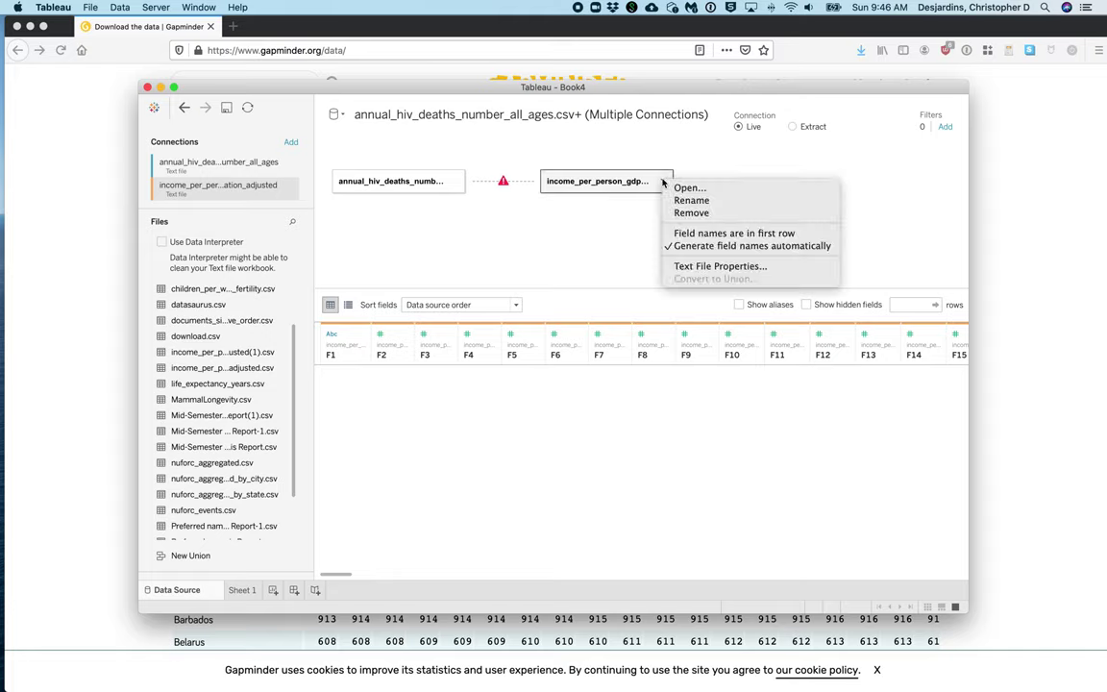
Use the income table's first row as headers and relate both tables on country = country.
left_click(702, 234)
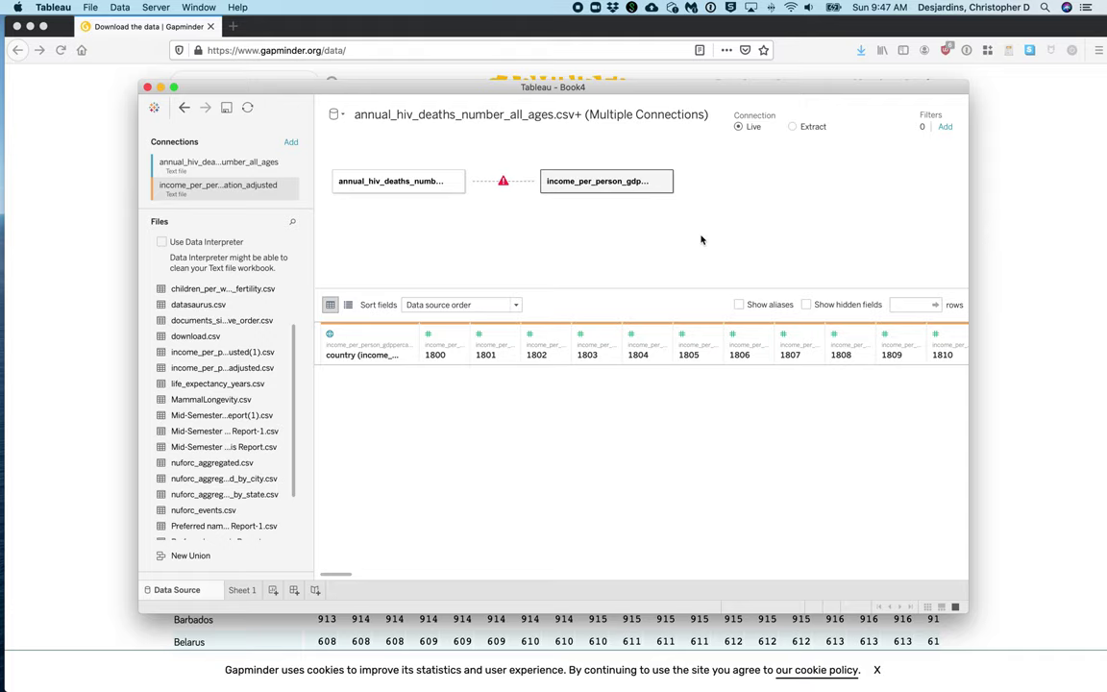
left_click(503, 184)
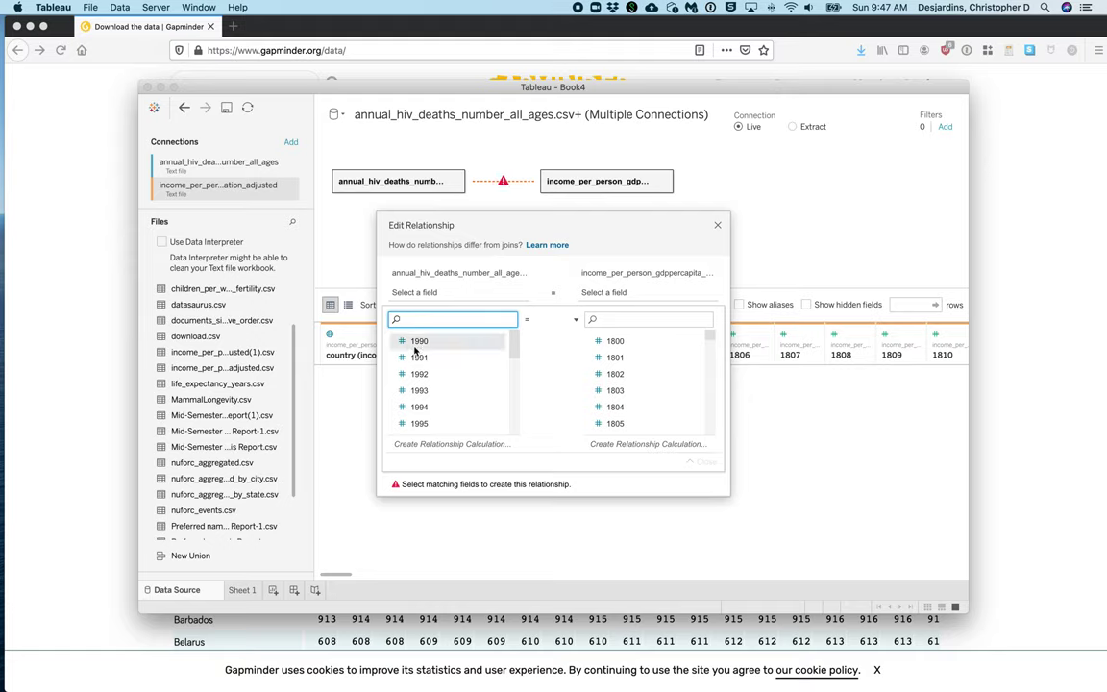
scroll(417, 365, "down", 5)
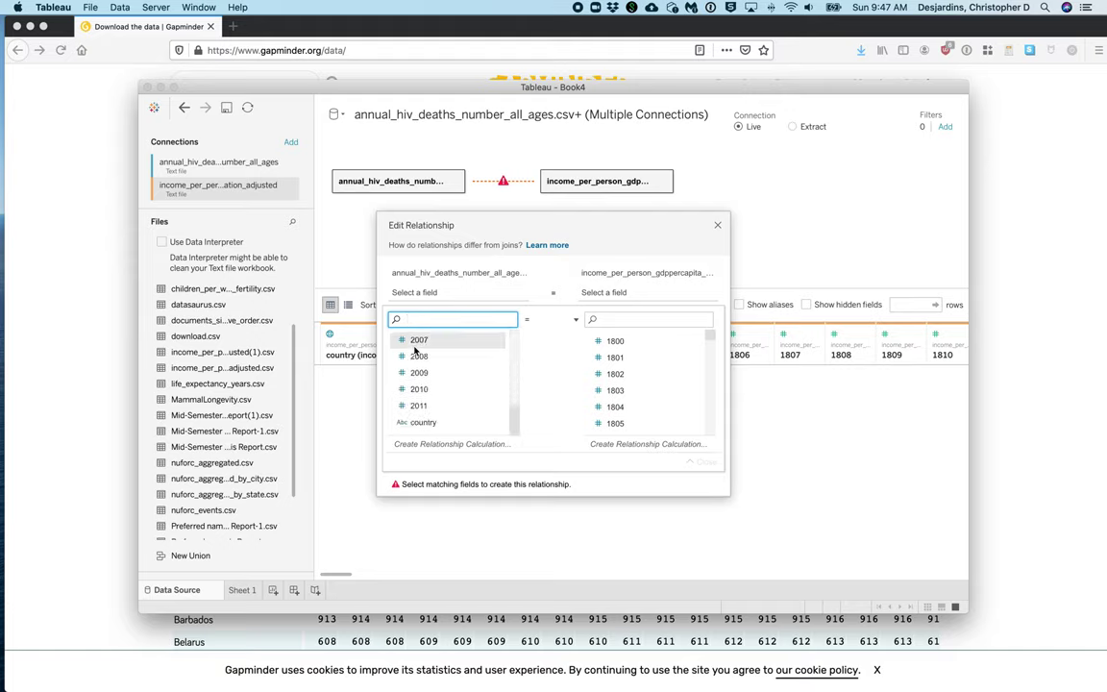
left_click(423, 422)
scroll(644, 373, "down", 20)
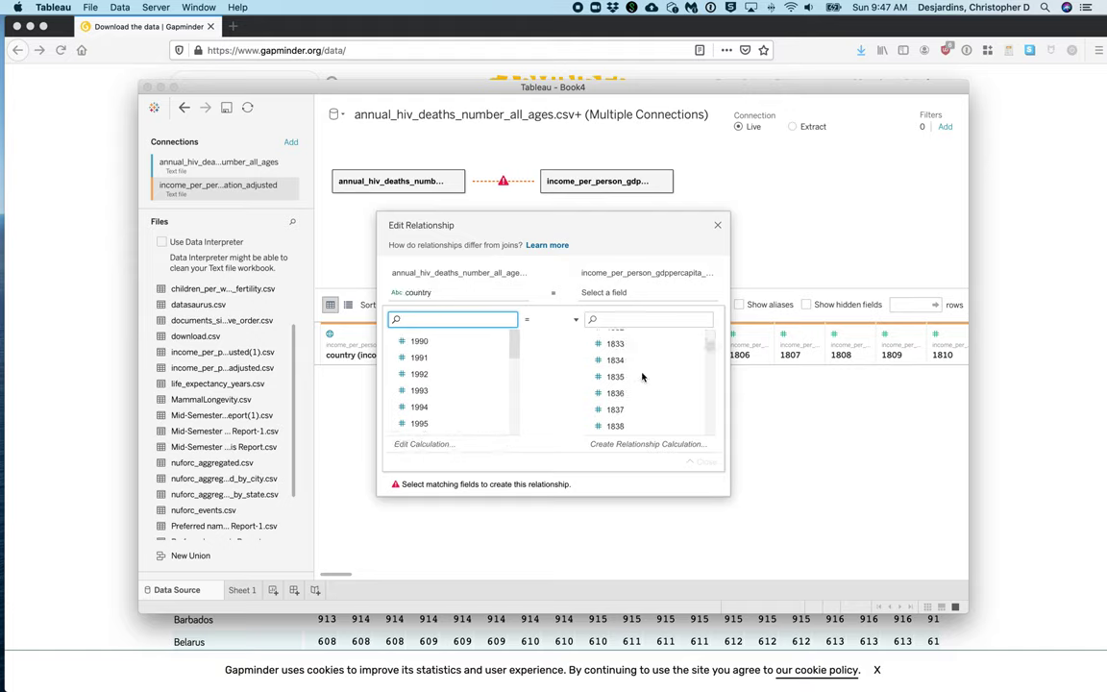
scroll(643, 378, "down", 20)
left_click(637, 423)
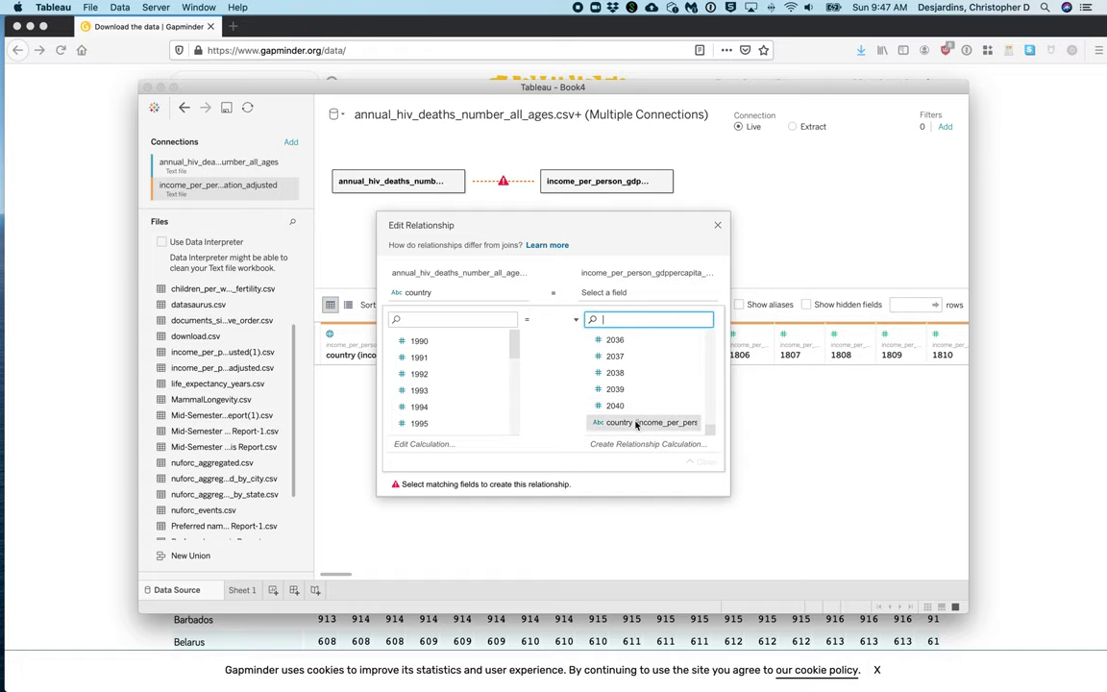
left_click(718, 227)
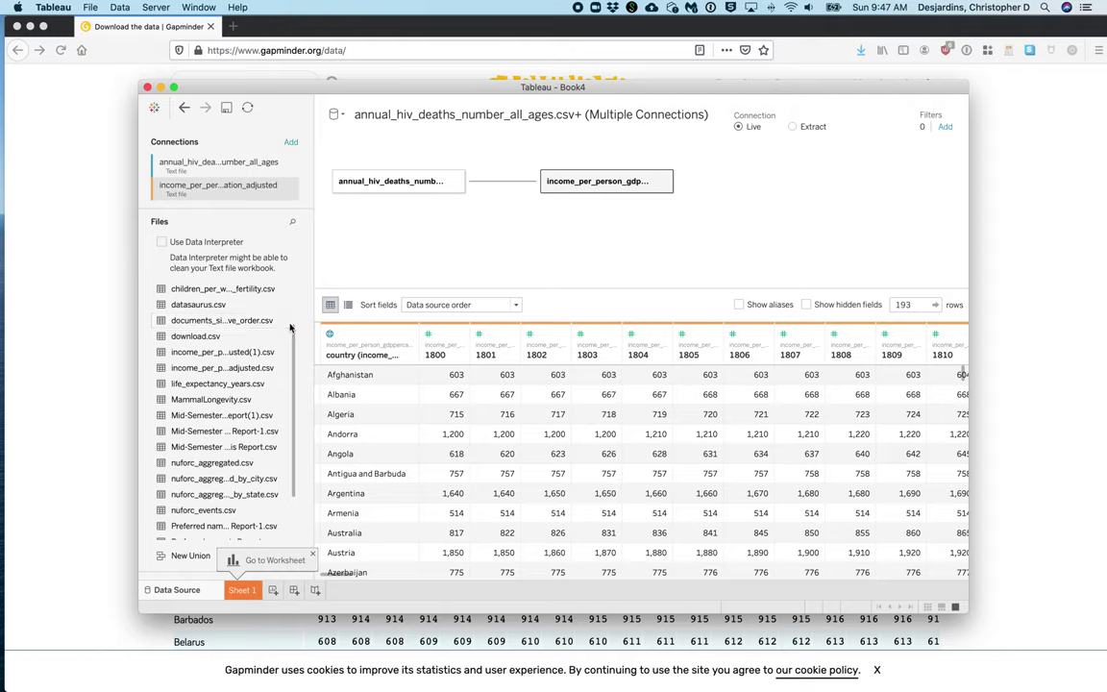
Switch to Sheet 1 and scroll the Data pane through the HIV deaths and income fields.
mouse_move(289, 327)
left_click(244, 592)
left_click(262, 349)
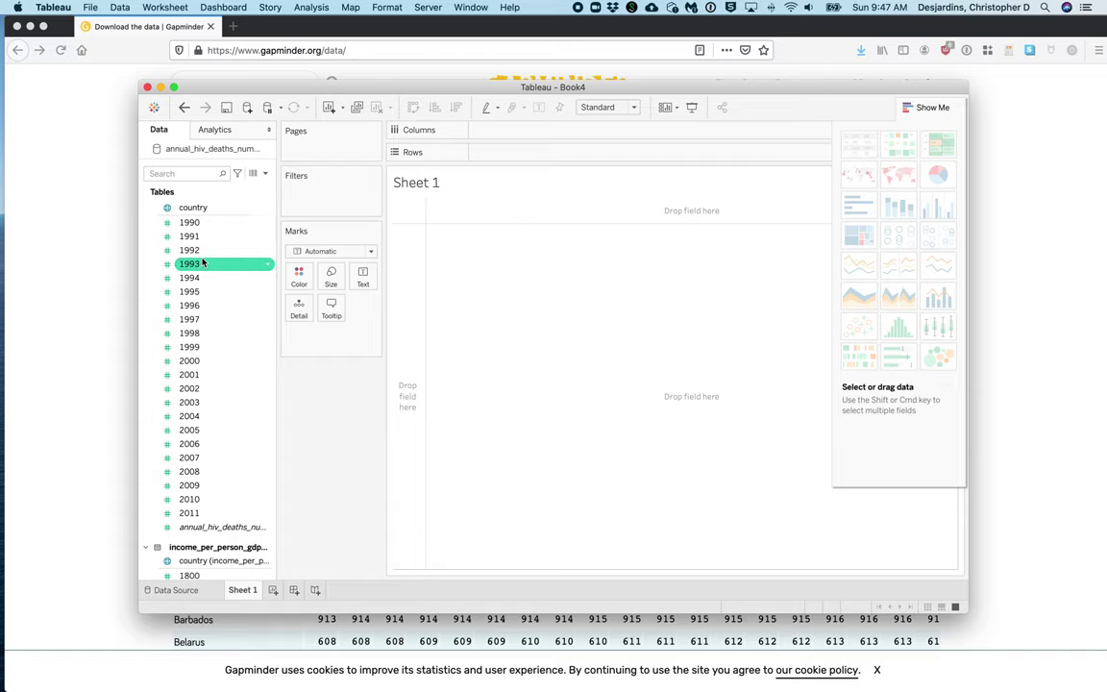
scroll(189, 199, "up", 1)
scroll(192, 254, "down", 5)
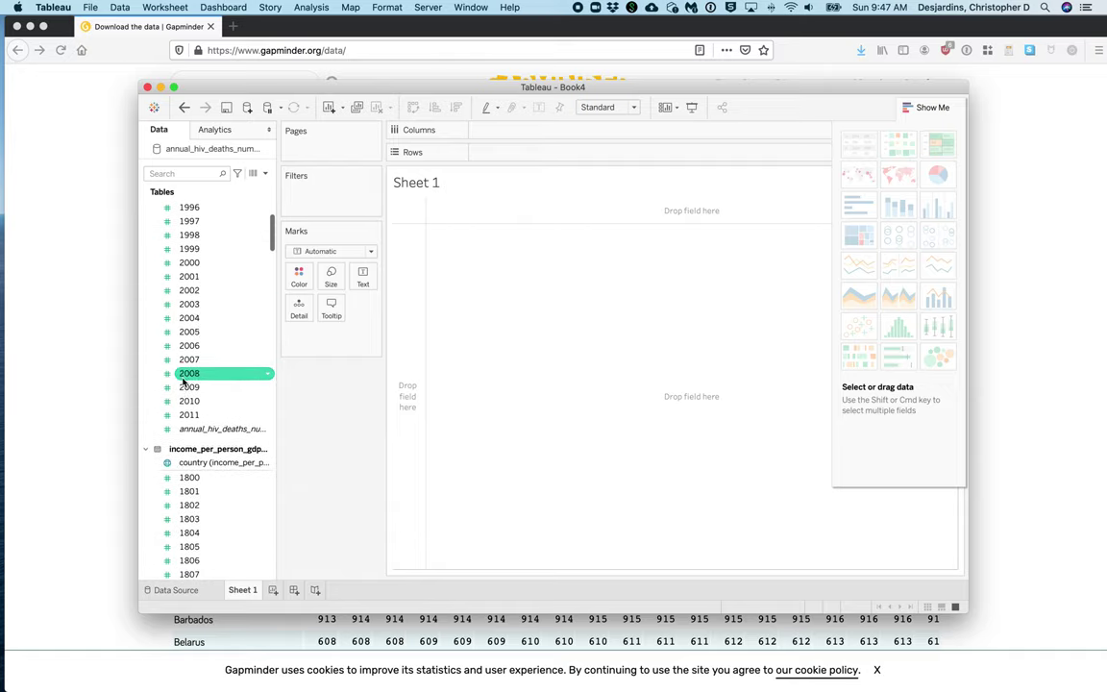
scroll(194, 532, "down", 3)
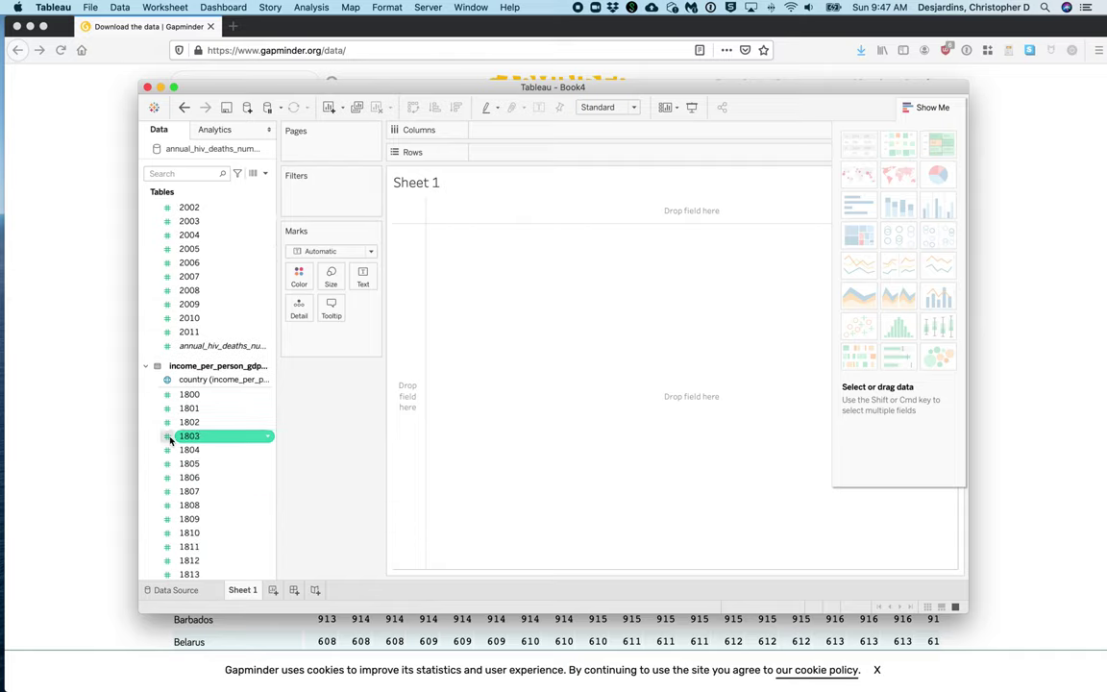